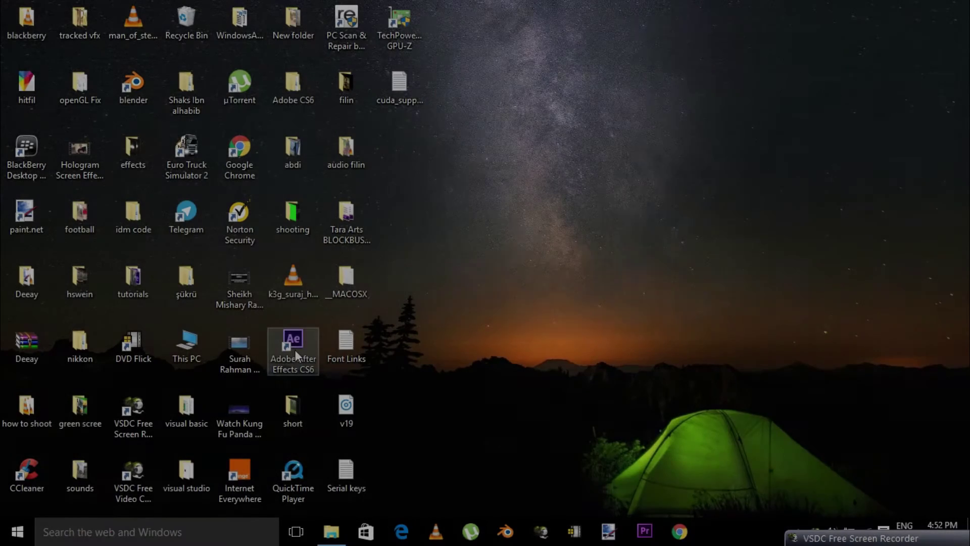
Launch After Effects CS6 and bring up File Explorer showing the tutorials folder
double_click(306, 332)
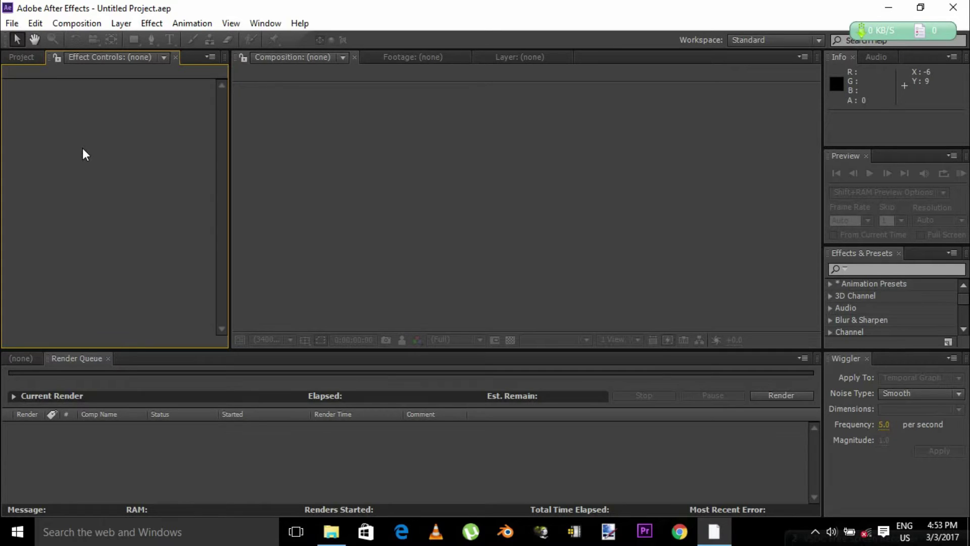
click(331, 534)
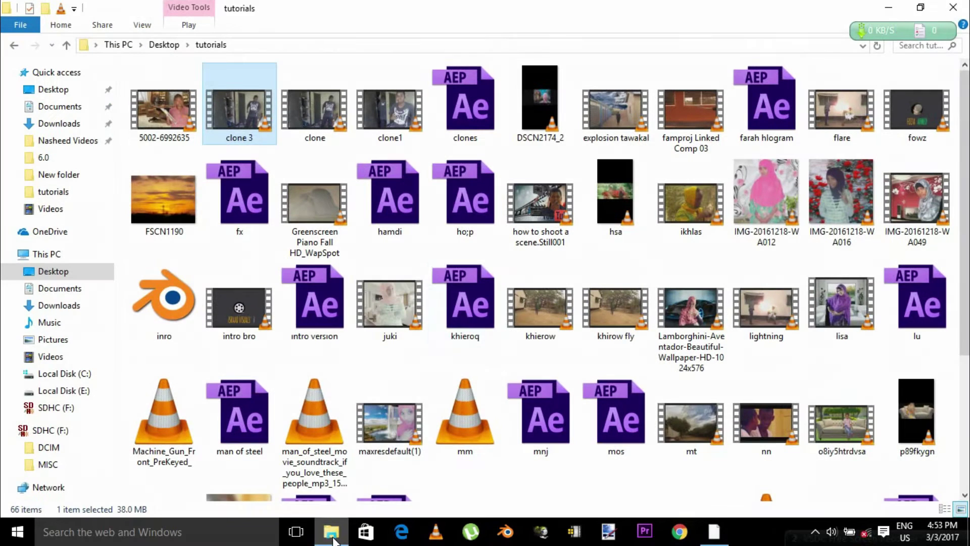
Go back to the SD card's 100NIKON folder and drag clips DSCN2397 and DSCN2398 into the project
click(14, 46)
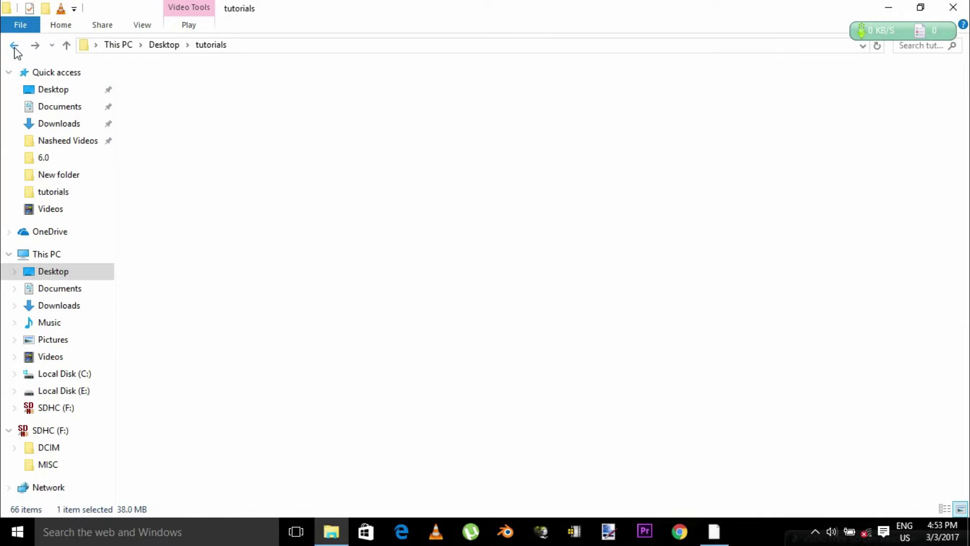
click(14, 45)
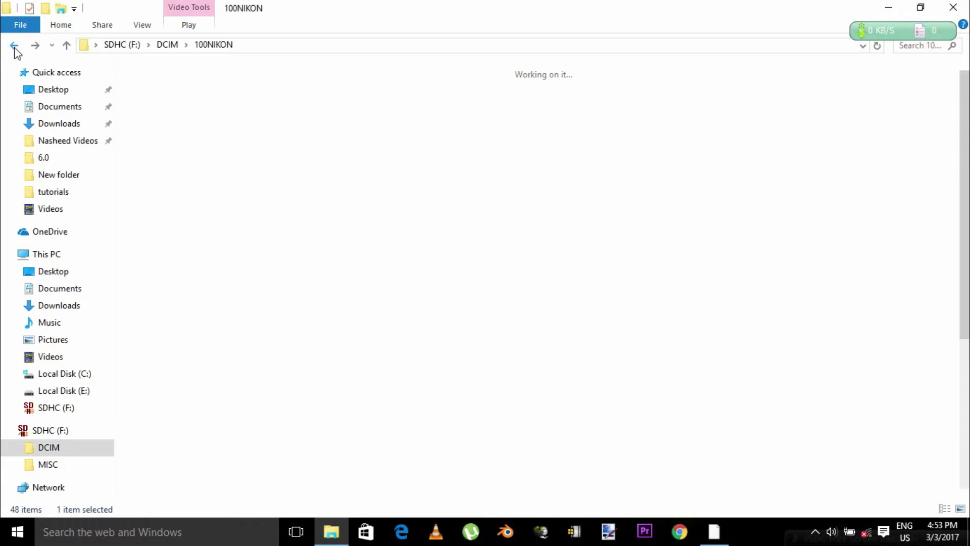
scroll(797, 195, down, 2)
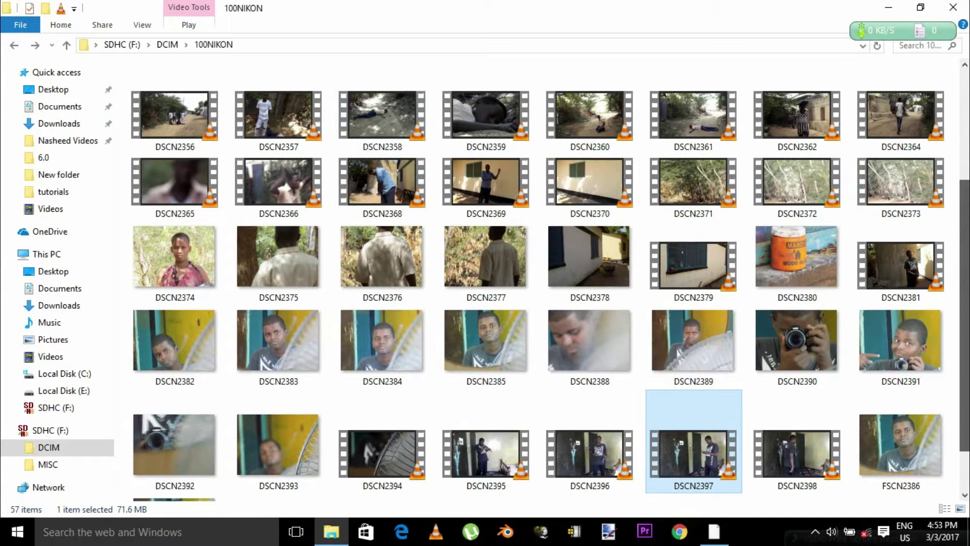
drag(671, 430, 99, 276)
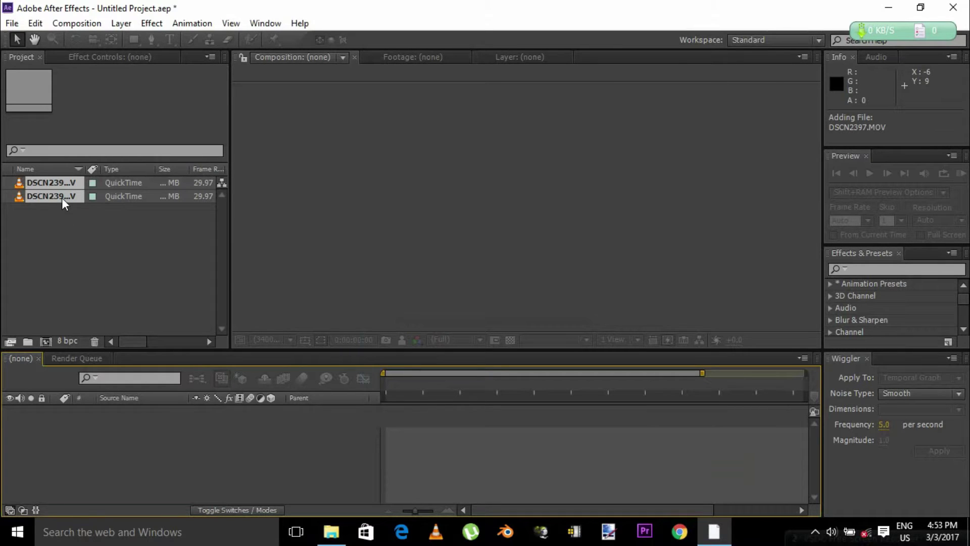
Preview and scrub DSCN2398.MOV, then create a DSCN2397 composition from DSCN2397.MOV
click(67, 235)
click(63, 179)
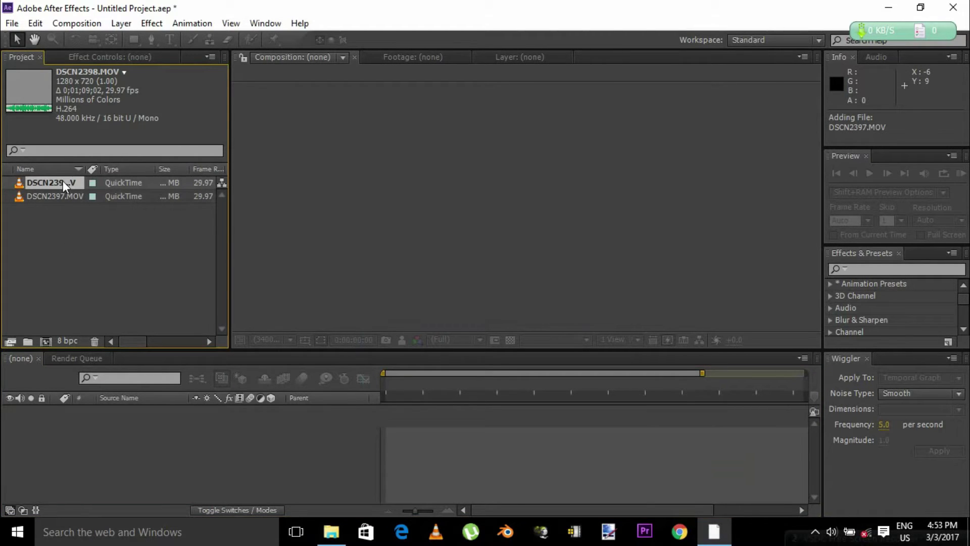
double_click(71, 182)
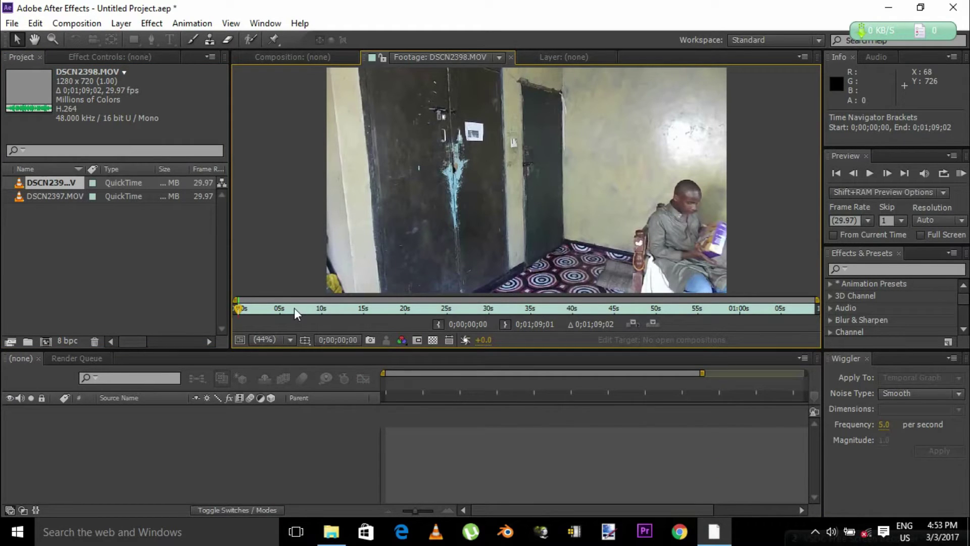
click(280, 307)
drag(280, 307, 289, 309)
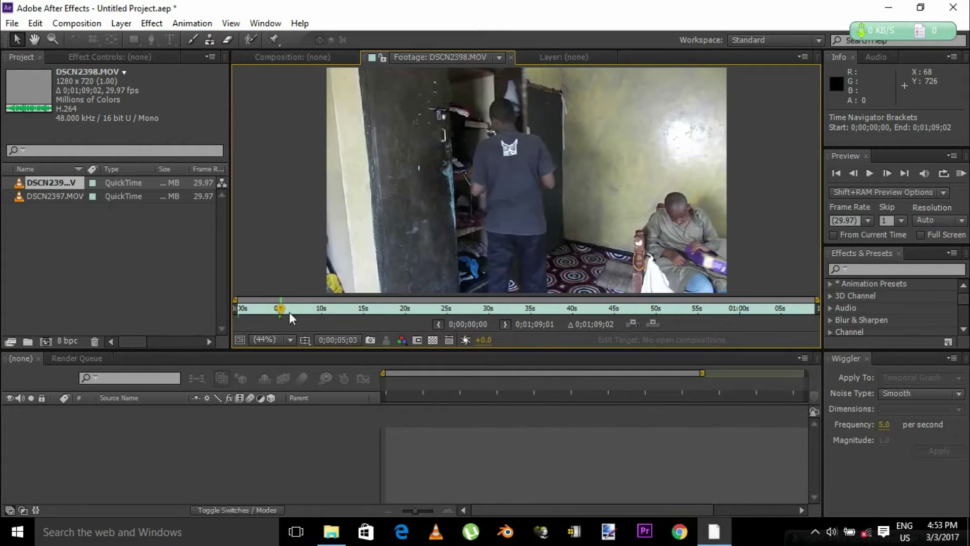
click(373, 307)
click(462, 306)
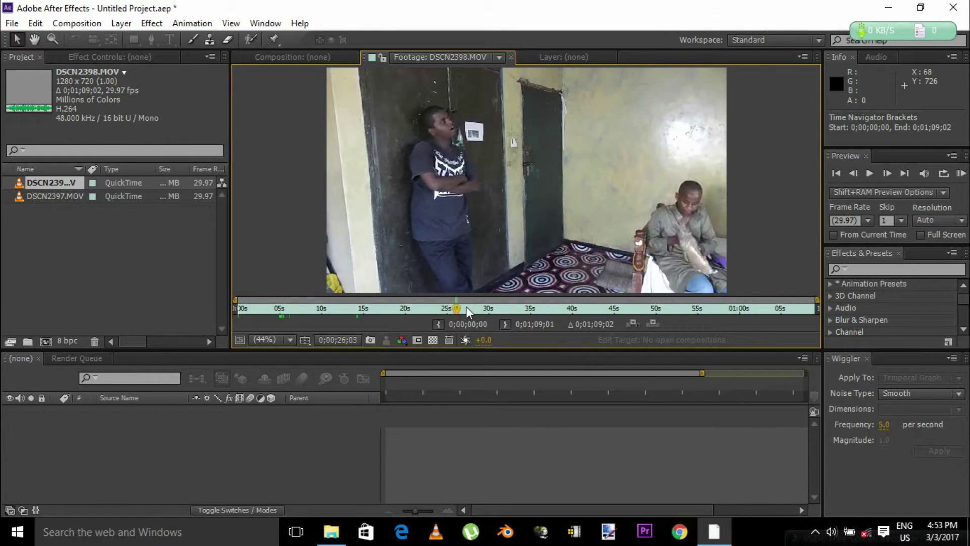
drag(50, 196, 44, 341)
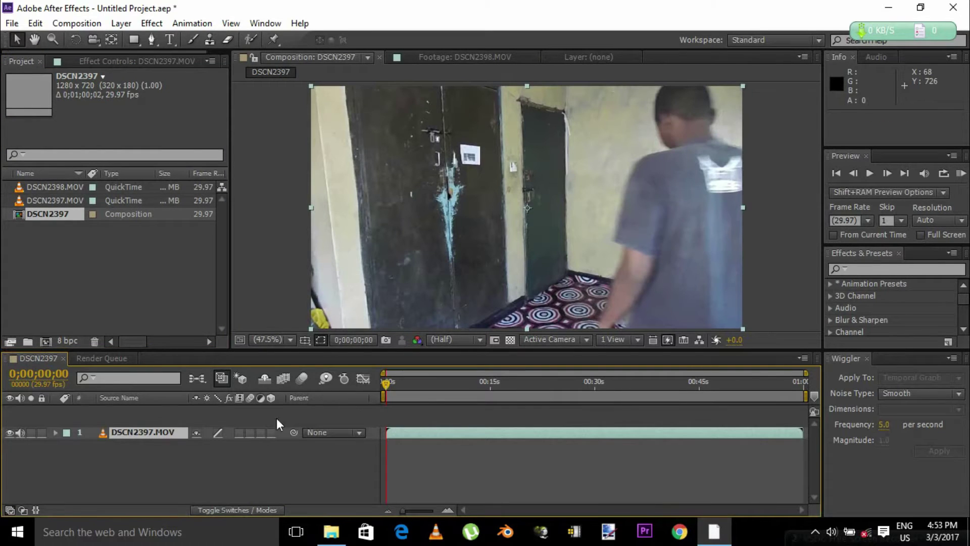
Trim the composition to a work area starting at 0;00;11;04 and add DSCN2398.MOV as layer 2
click(245, 476)
drag(394, 382, 465, 392)
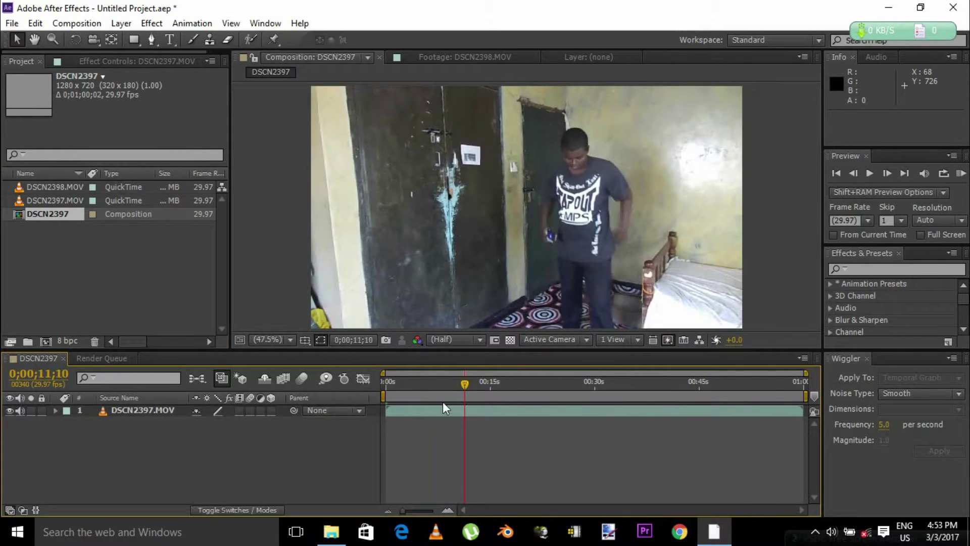
drag(382, 396, 460, 396)
right_click(483, 401)
click(524, 441)
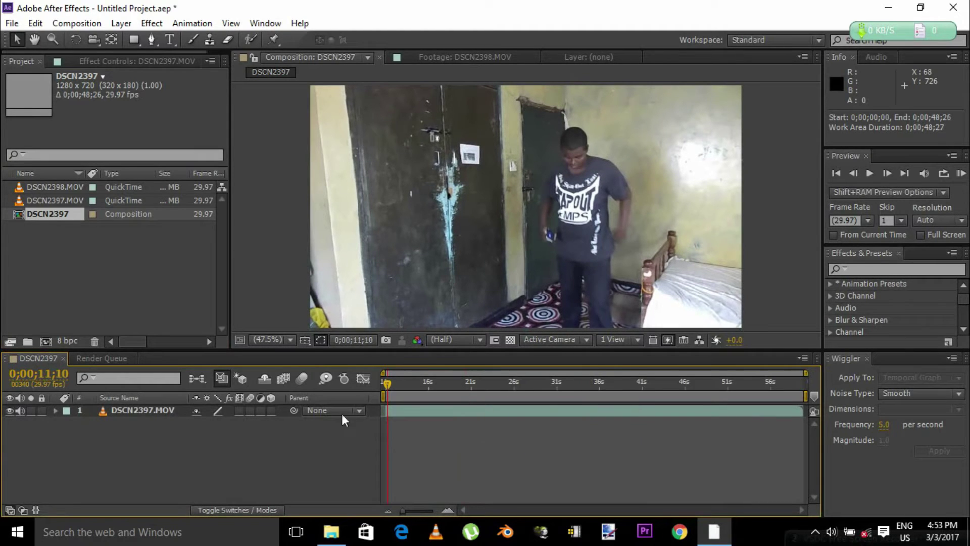
double_click(59, 187)
drag(83, 184, 150, 457)
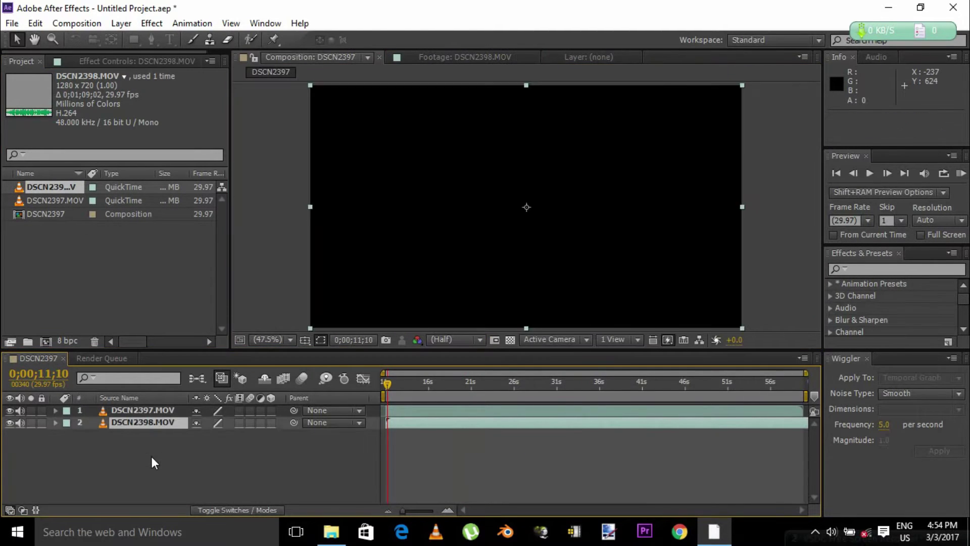
Rename layer 1 (DSCN2397.MOV) to 'me'
click(154, 410)
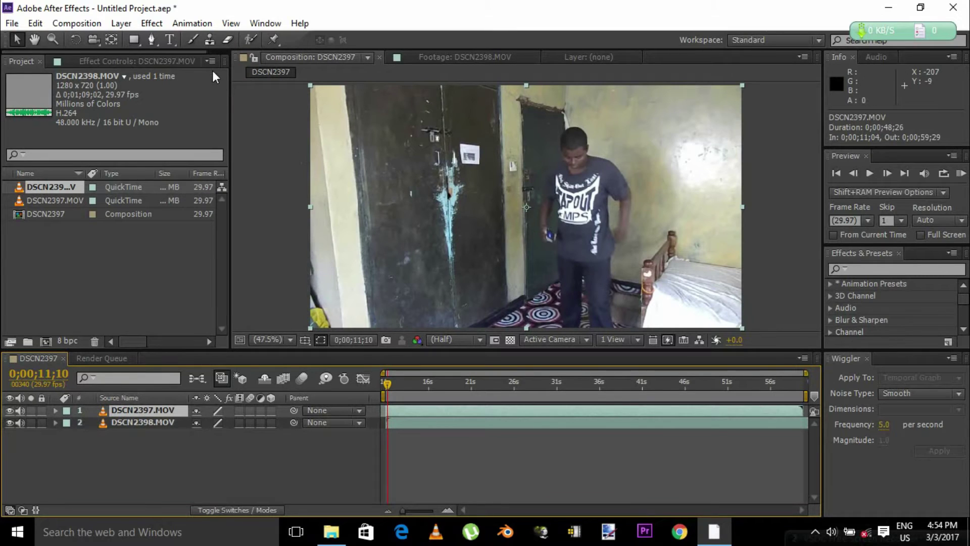
right_click(141, 407)
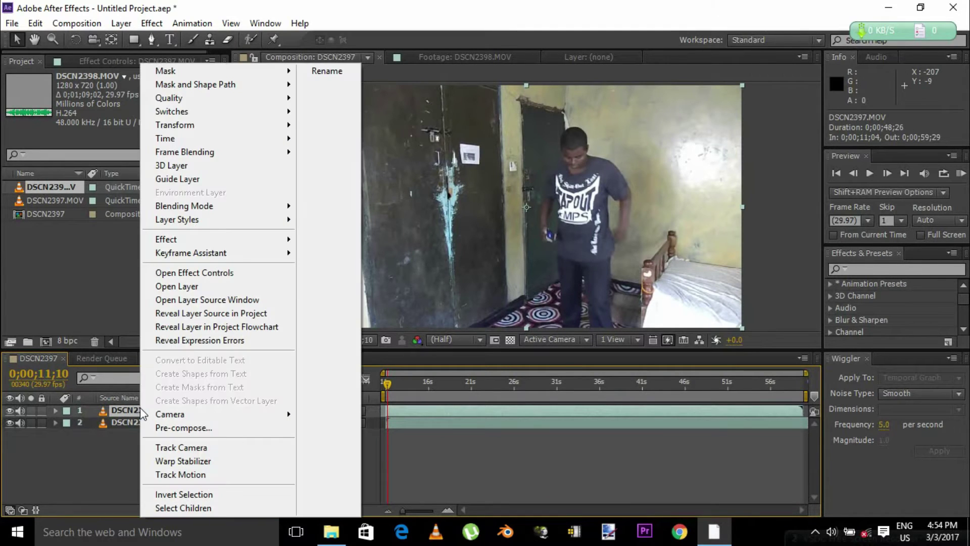
click(313, 73)
key(BackSpace)
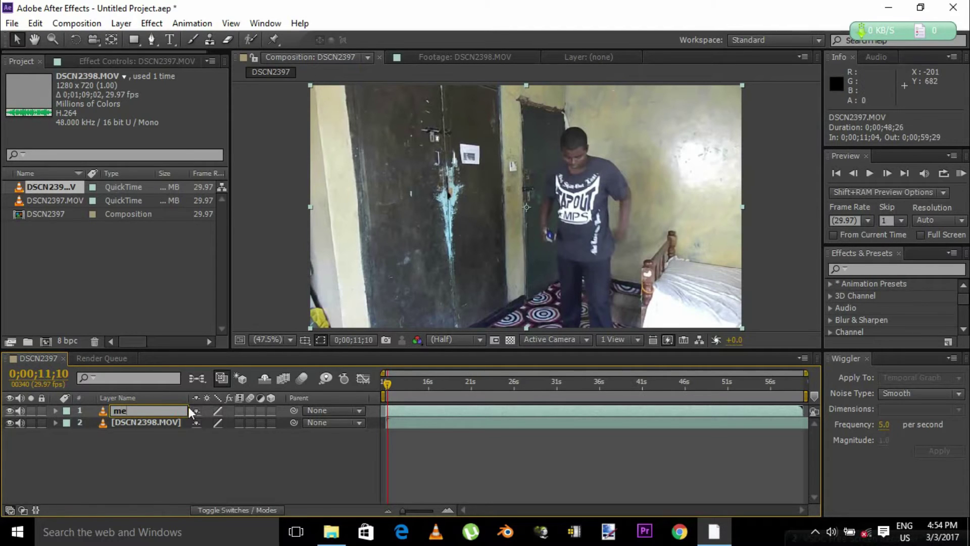
click(183, 457)
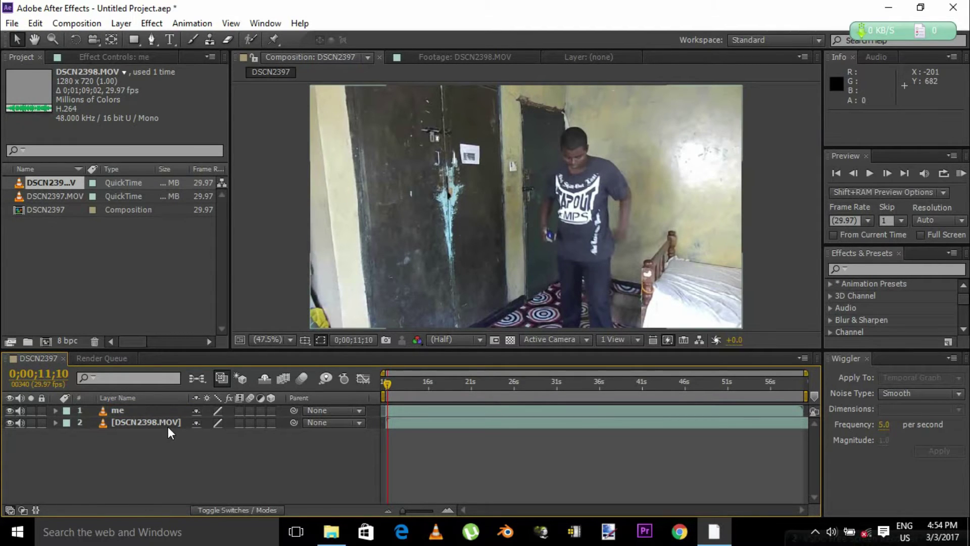
Rename layer 2 (DSCN2398.MOV) to 'clone', then select the me layer with the Pen tool
click(159, 424)
right_click(161, 422)
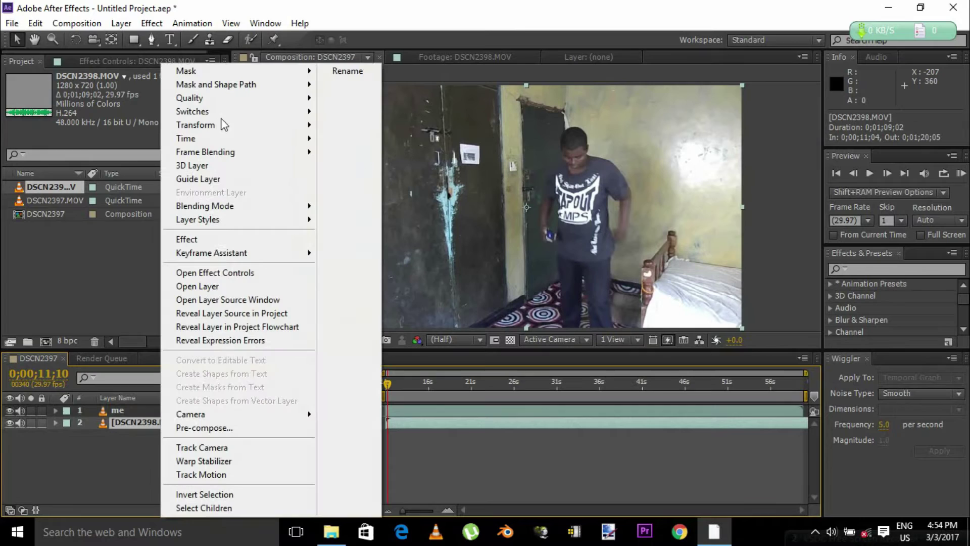
click(339, 71)
text(cl)
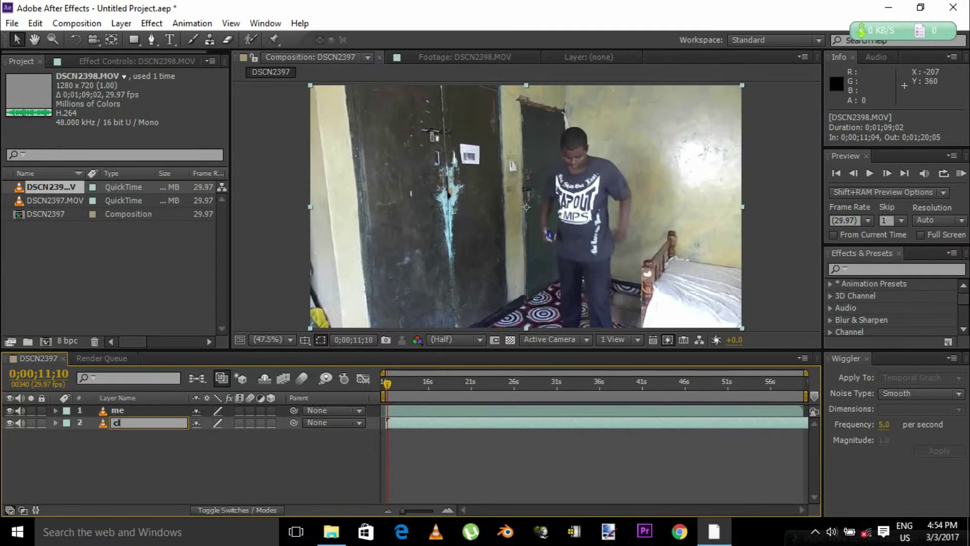
text(one)
click(201, 480)
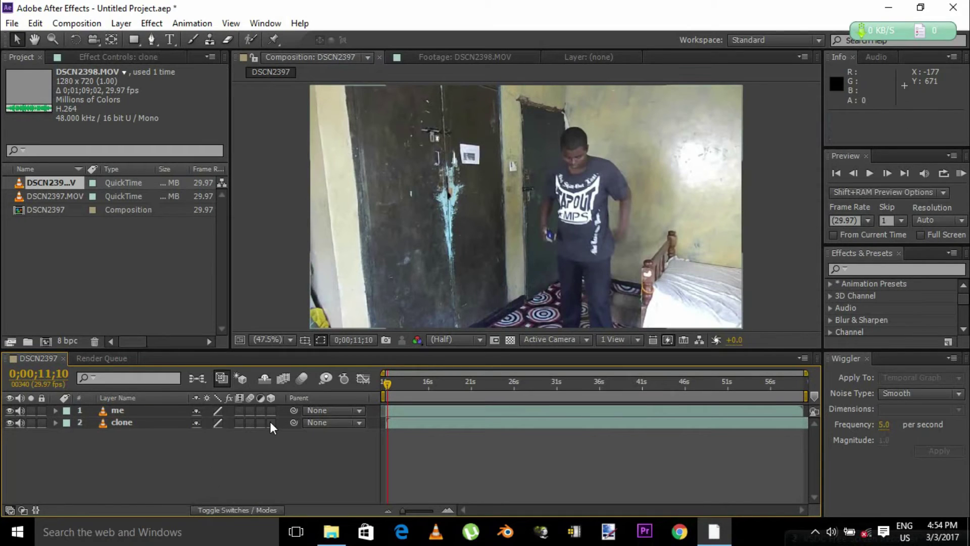
click(138, 416)
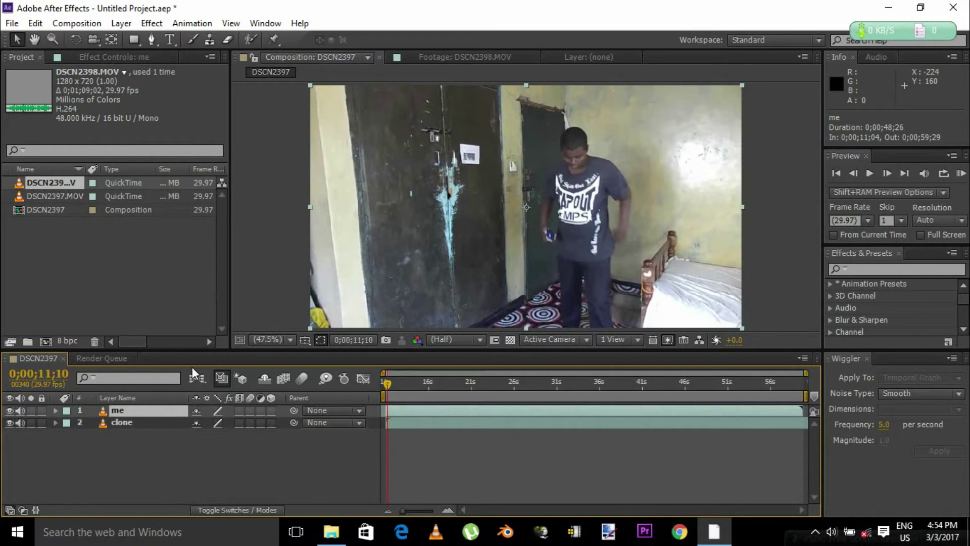
click(151, 40)
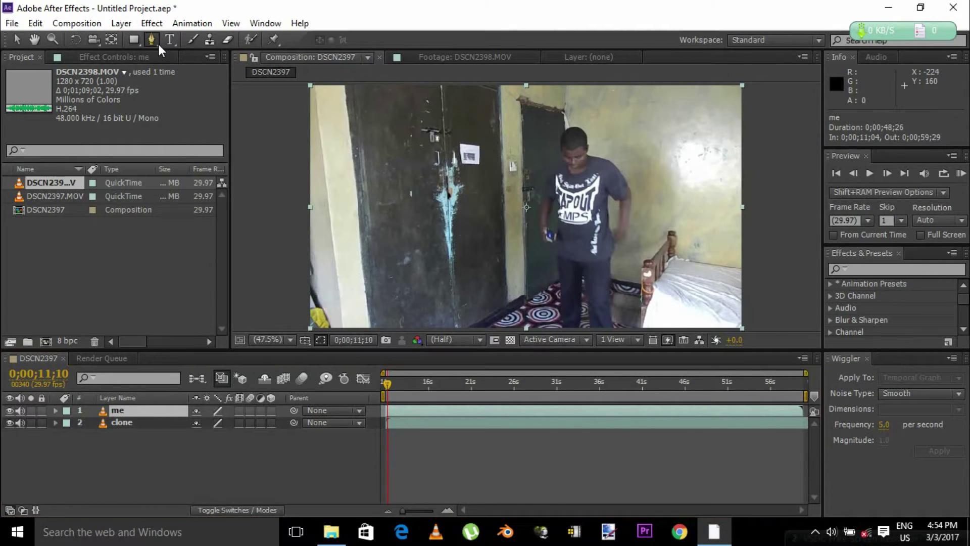
Draw a closed four-point mask over the right part of the me layer, zoomed out to 25%
click(500, 86)
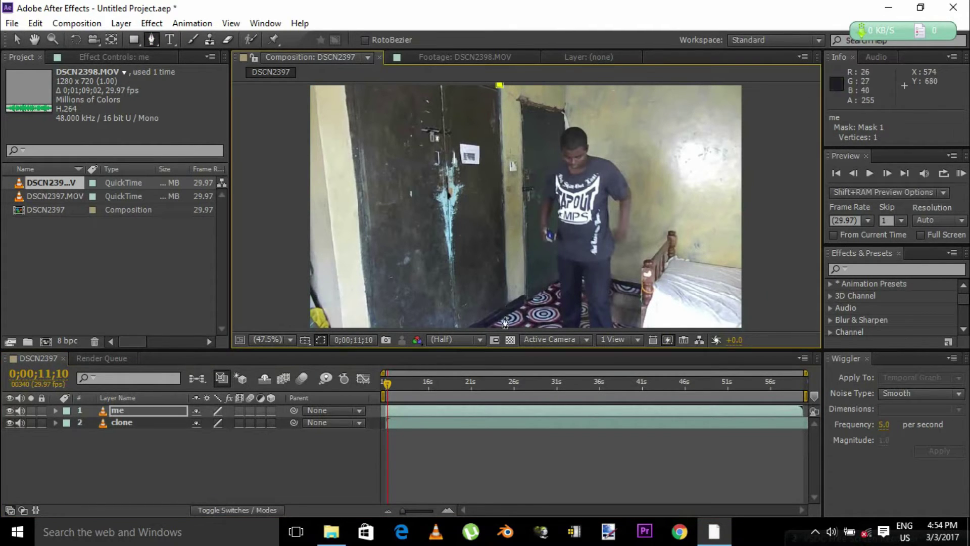
click(509, 328)
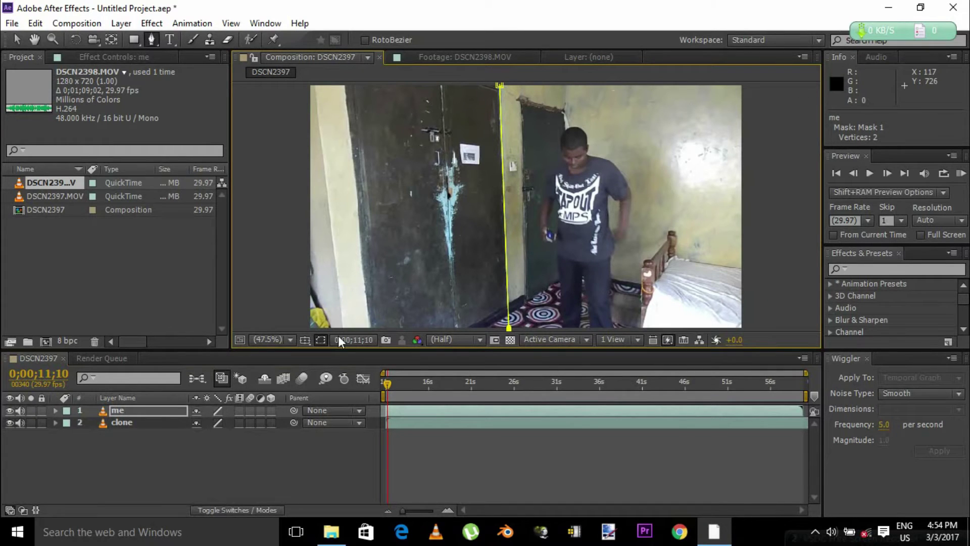
click(260, 338)
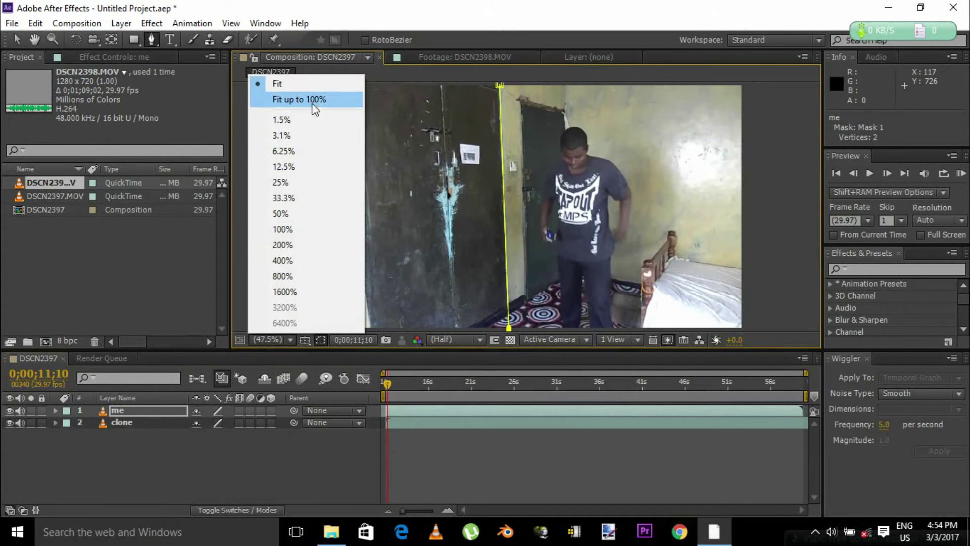
click(348, 121)
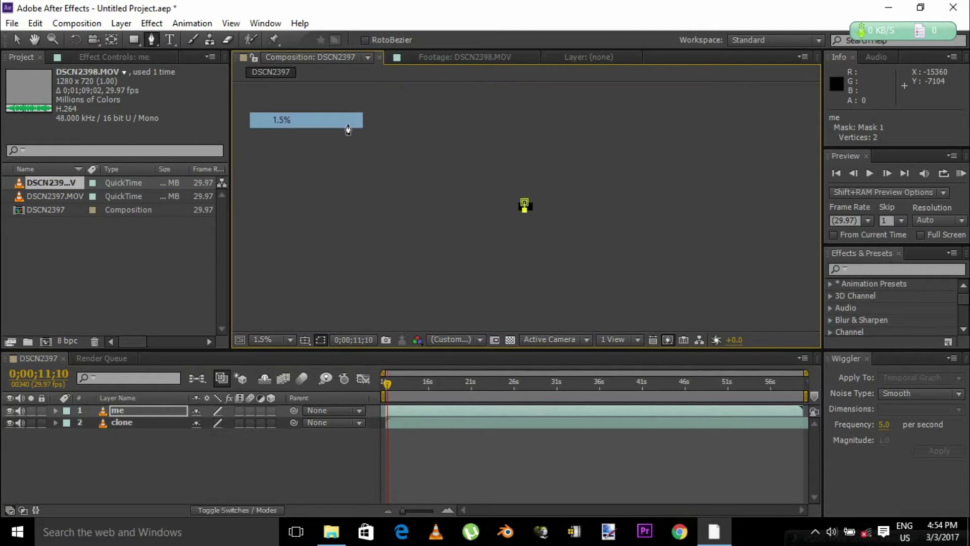
click(273, 339)
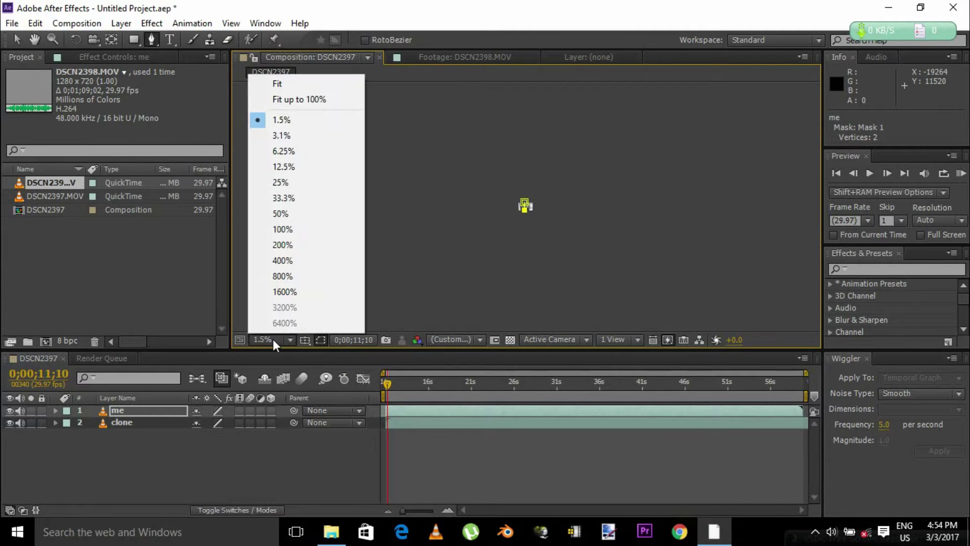
click(306, 228)
click(273, 339)
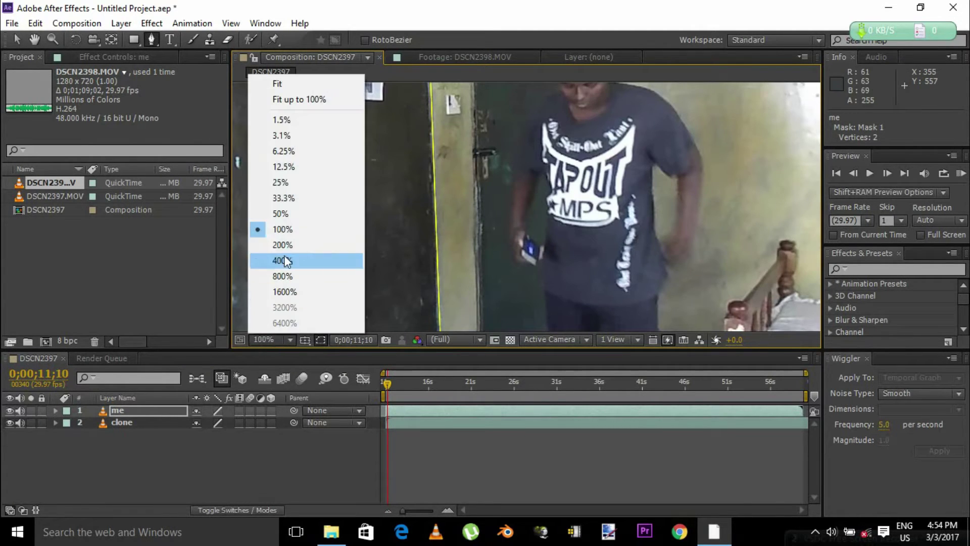
click(312, 183)
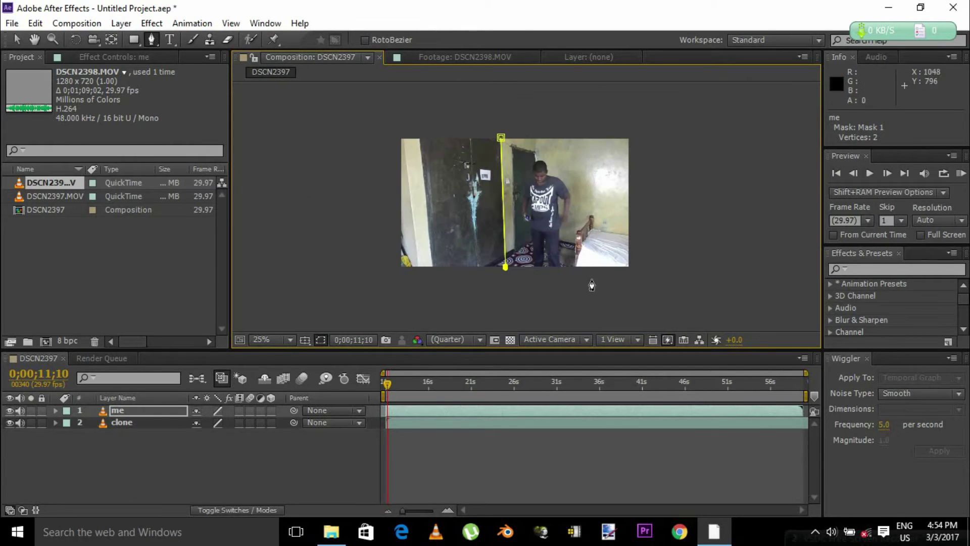
click(639, 271)
click(648, 115)
click(501, 138)
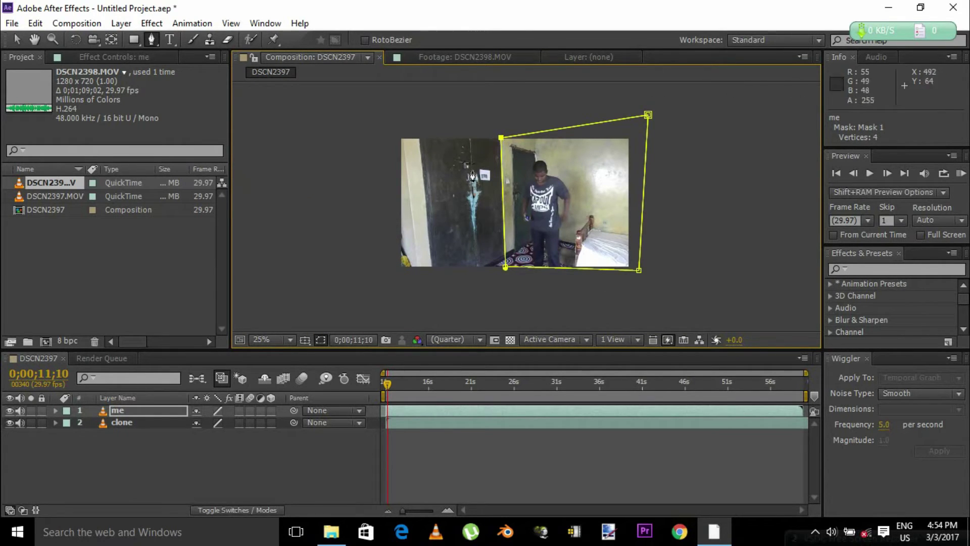
Fit the view, toggle the clone layer's visibility to check the mask, and scrub ahead
click(274, 339)
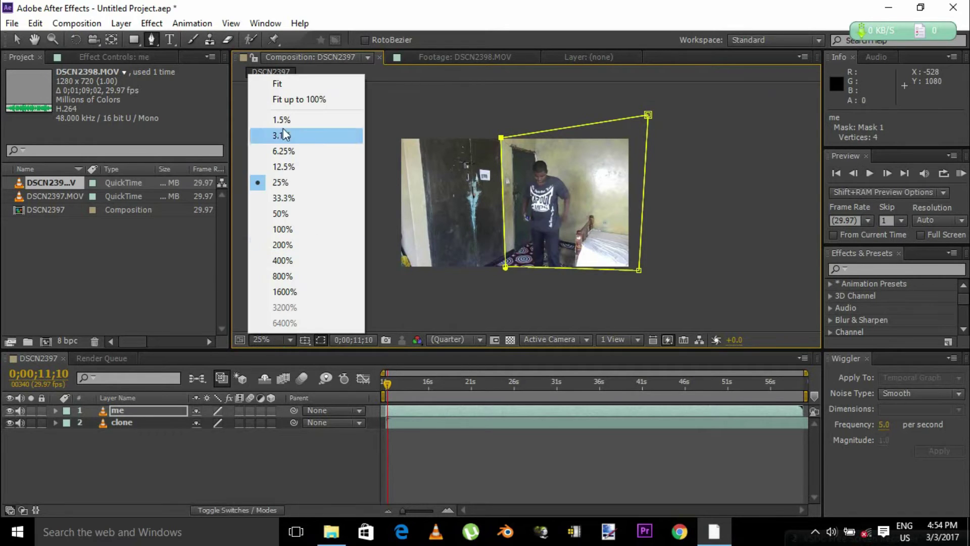
click(295, 83)
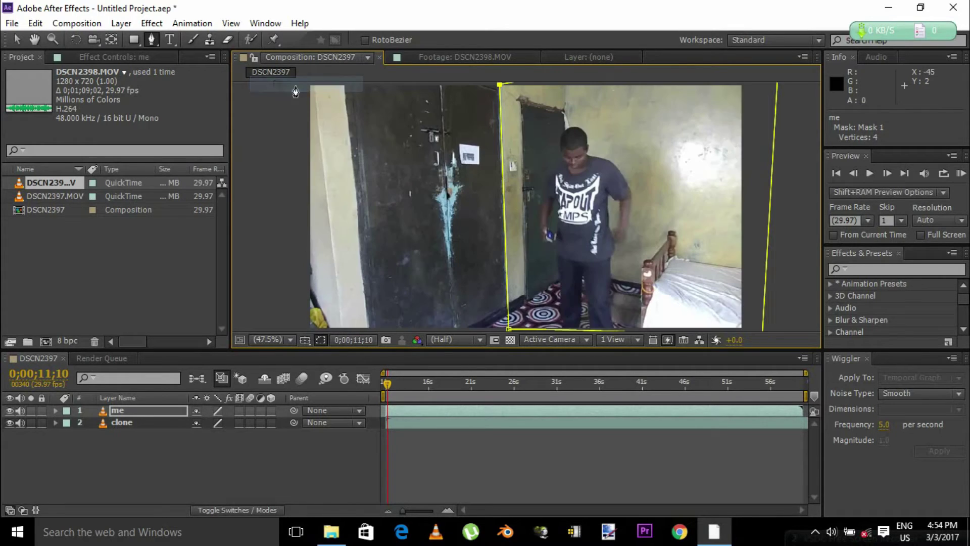
click(7, 421)
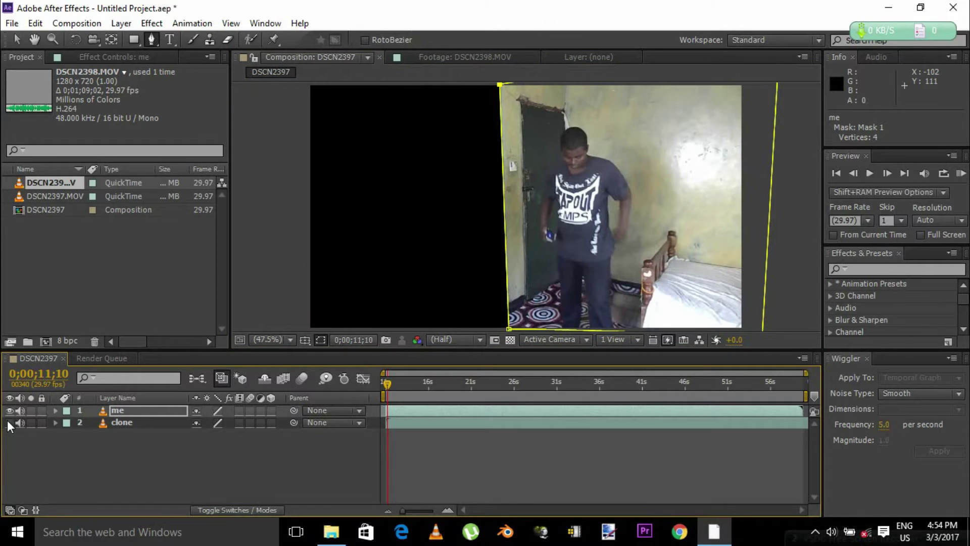
click(7, 421)
click(322, 458)
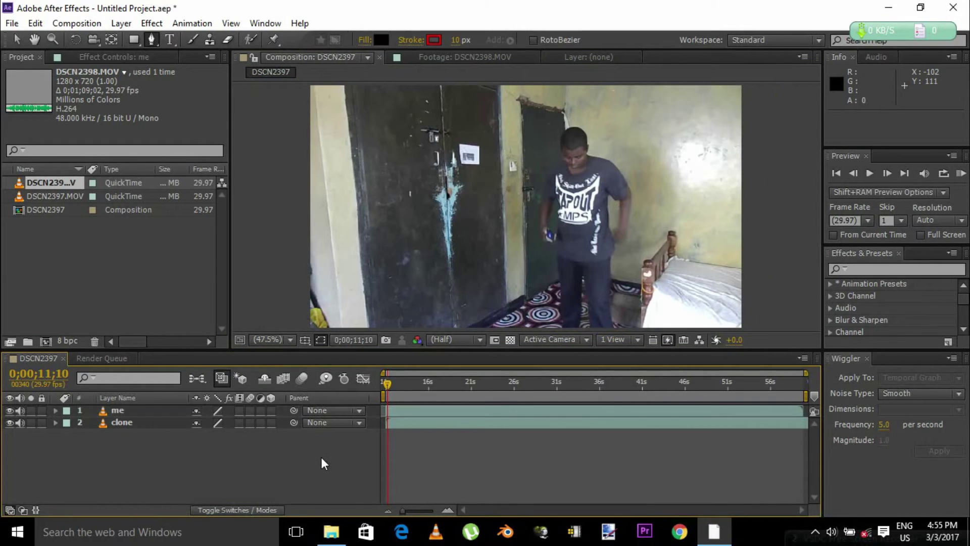
drag(388, 383, 485, 384)
Slide the clone layer earlier to start at 0;00;10;25 so both figures appear together
mouse_move(387, 423)
mouse_down()
mouse_move(483, 428)
mouse_move(390, 420)
mouse_move(437, 420)
mouse_move(426, 419)
mouse_up()
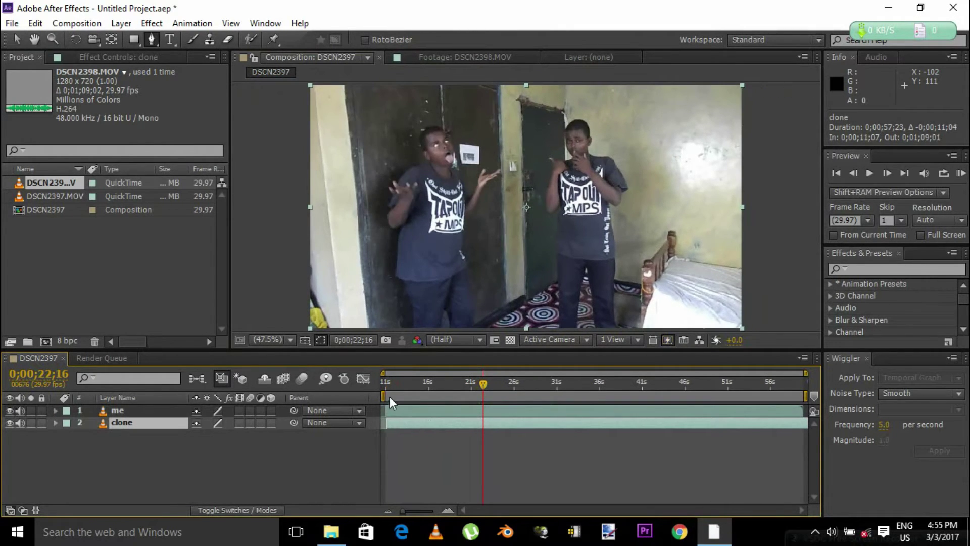
drag(388, 382, 382, 385)
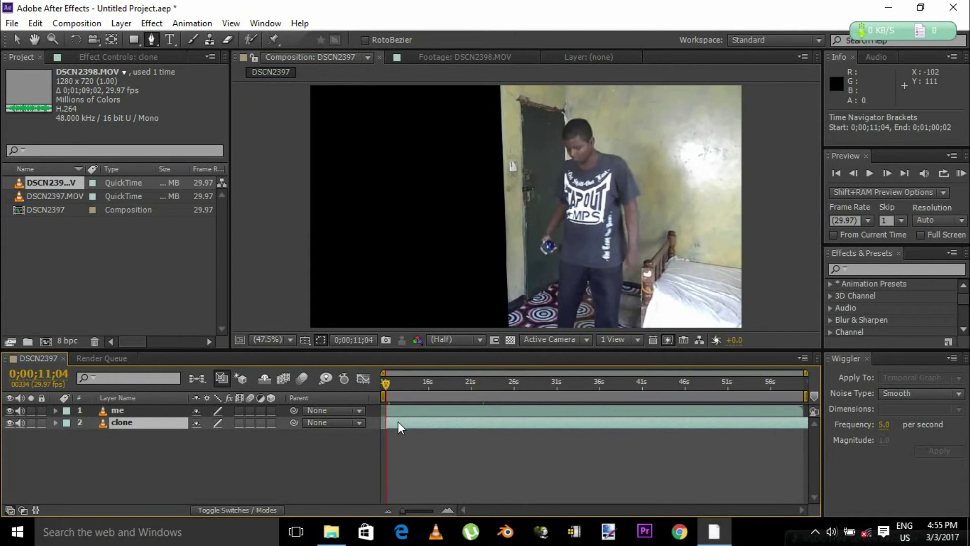
drag(396, 421, 394, 422)
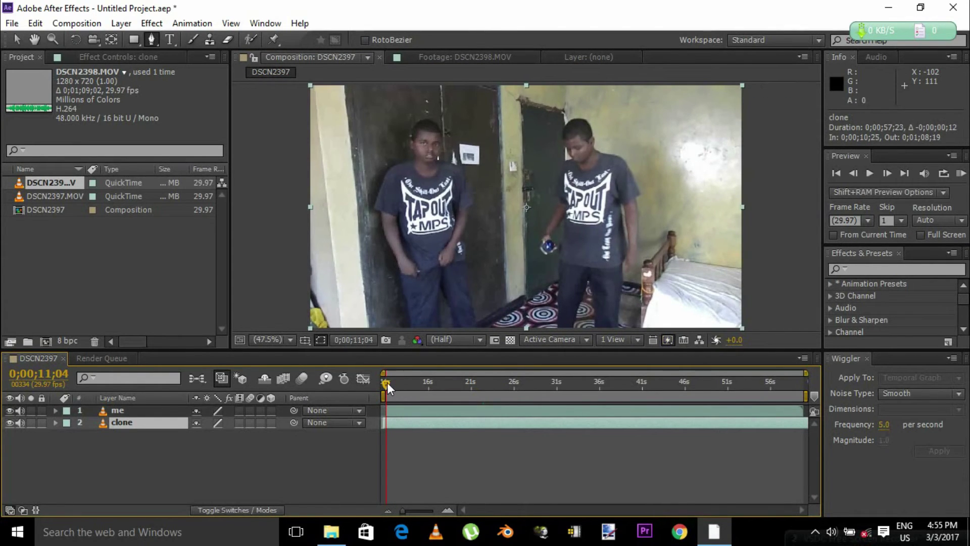
Switch to the Selection tool and feather the me layer's Mask 1 to 14 pixels
key(v)
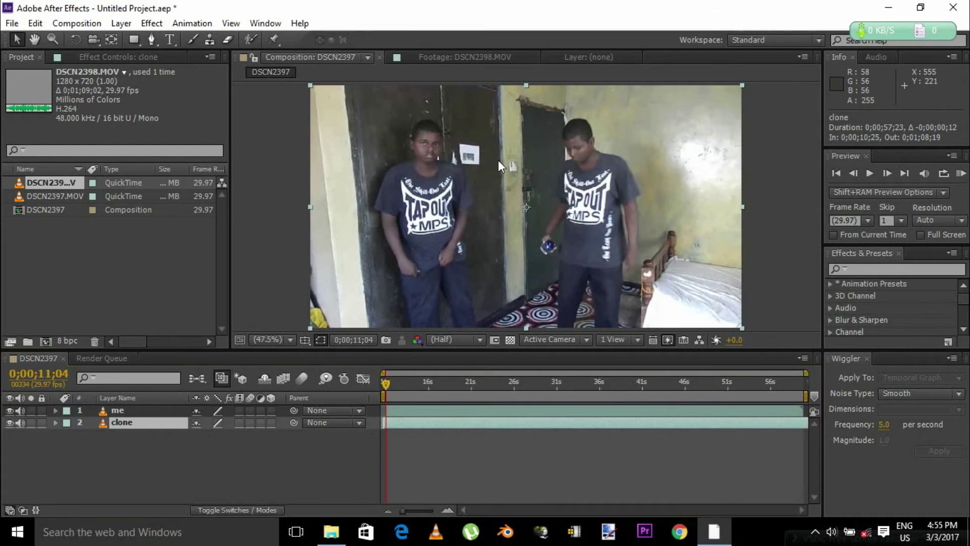
click(141, 411)
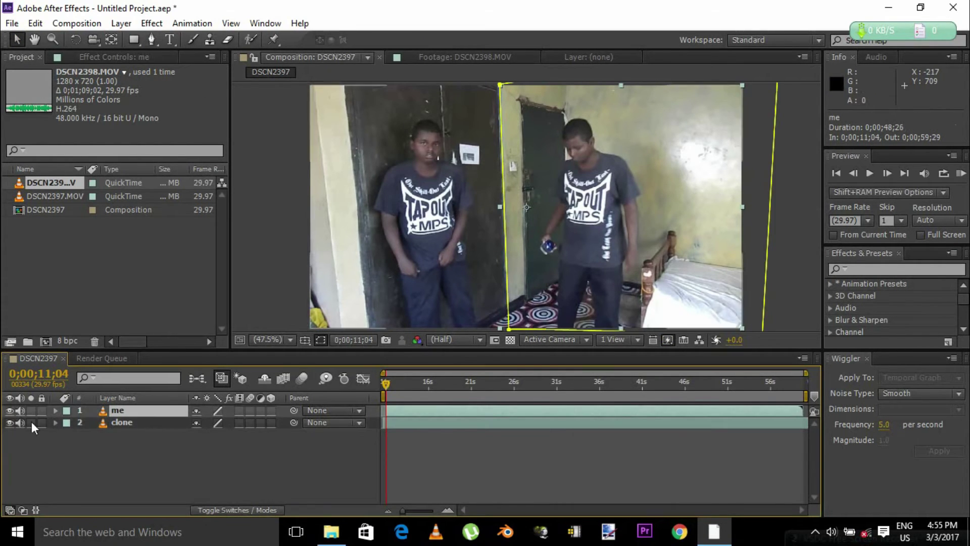
click(56, 411)
click(80, 435)
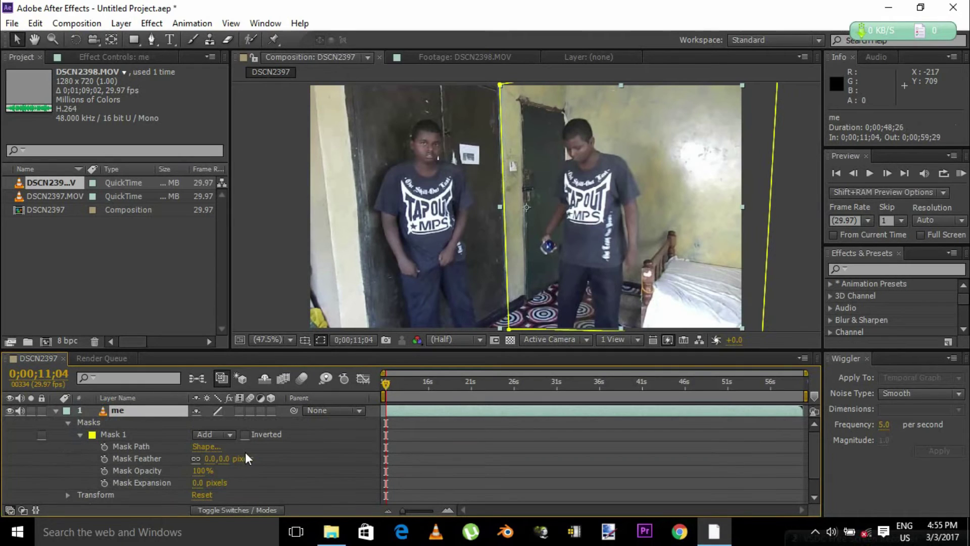
mouse_move(216, 459)
mouse_down()
mouse_move(326, 444)
mouse_move(212, 460)
mouse_up()
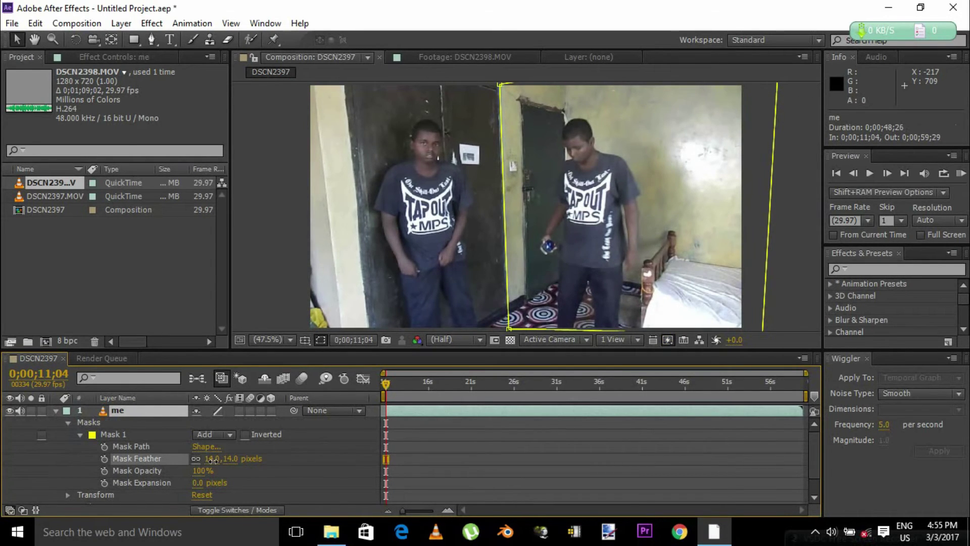
Collapse the me layer, scrub ahead to inspect the softened seam, and open the Composition menu
click(55, 412)
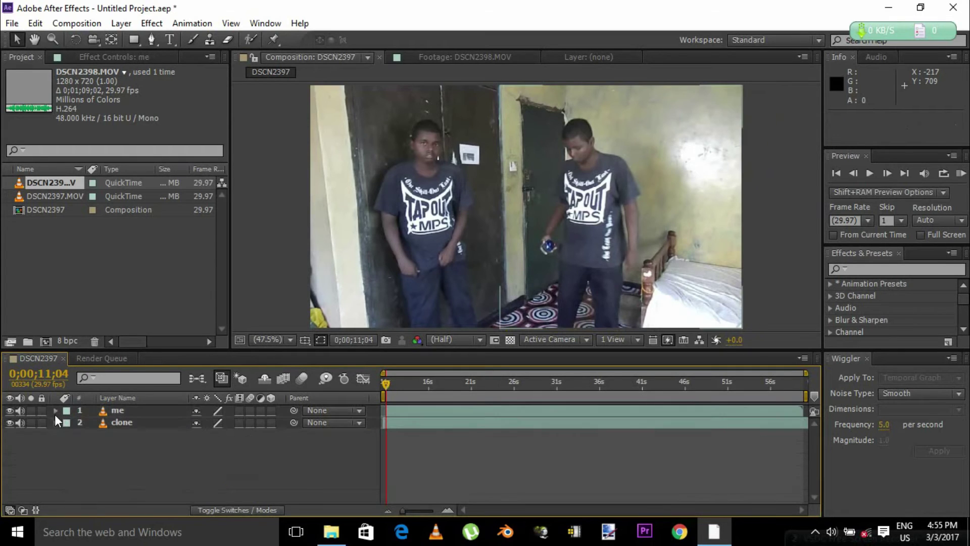
drag(387, 383, 538, 386)
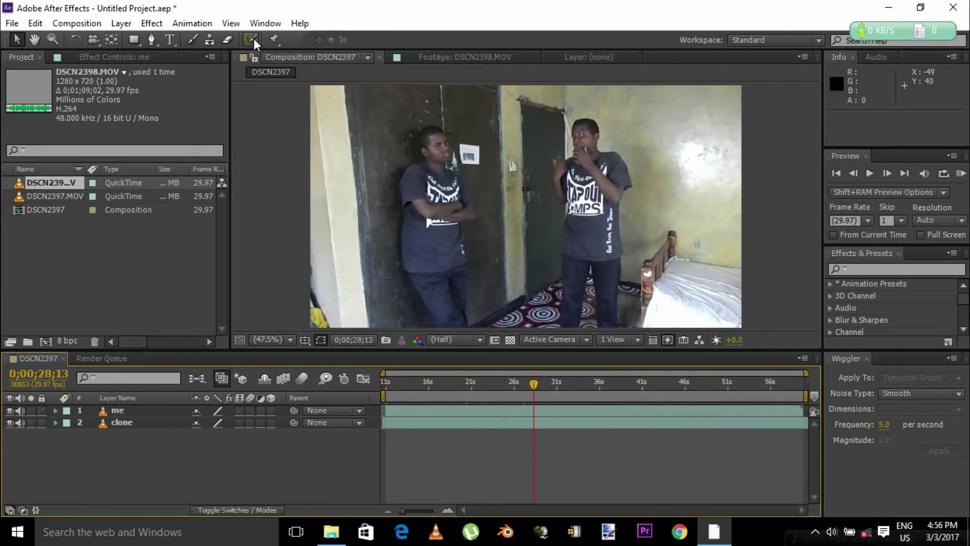
click(77, 23)
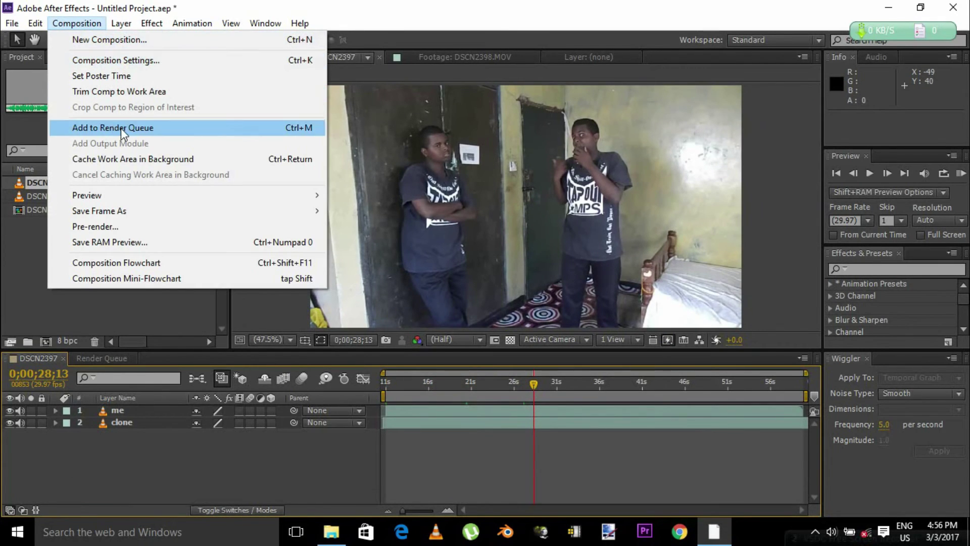
Return the playhead near the start and play a preview of the composite
drag(533, 385, 397, 383)
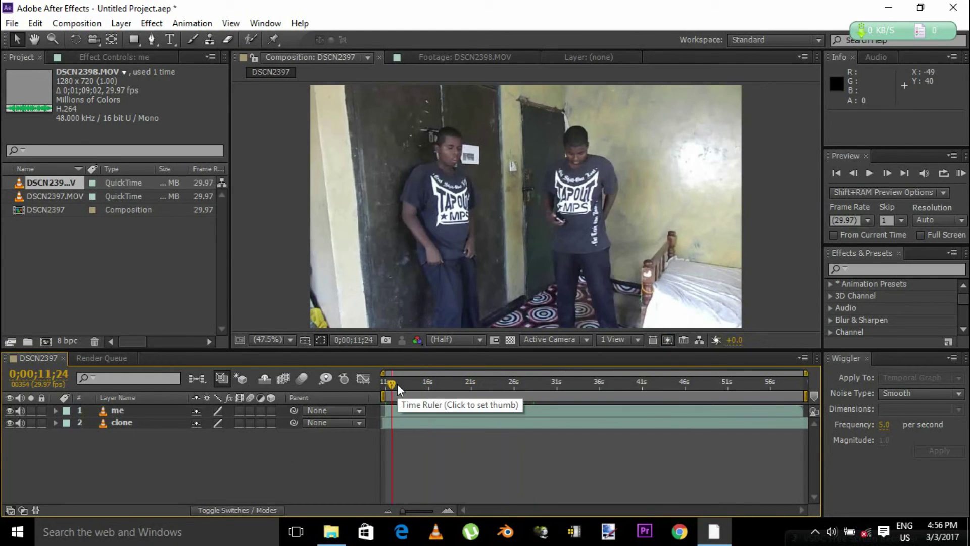
key(space)
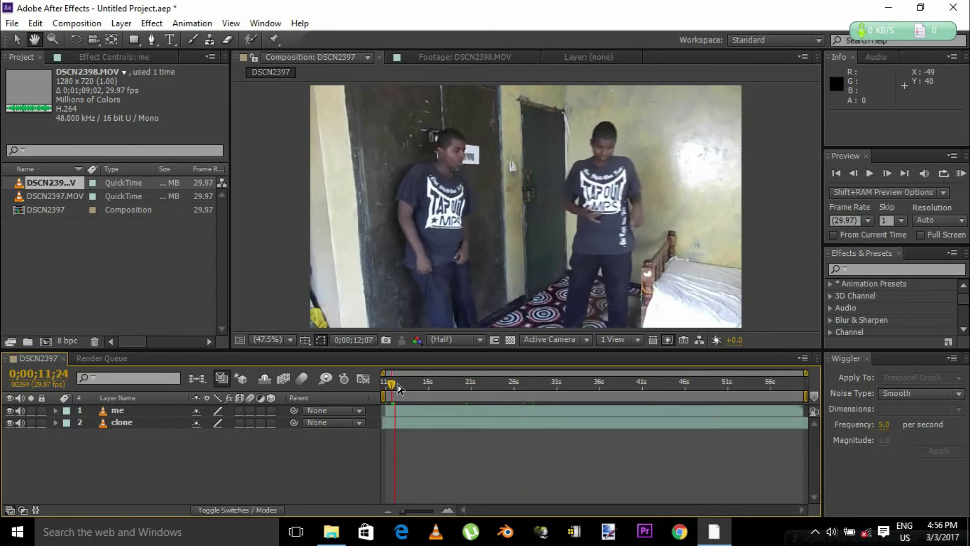